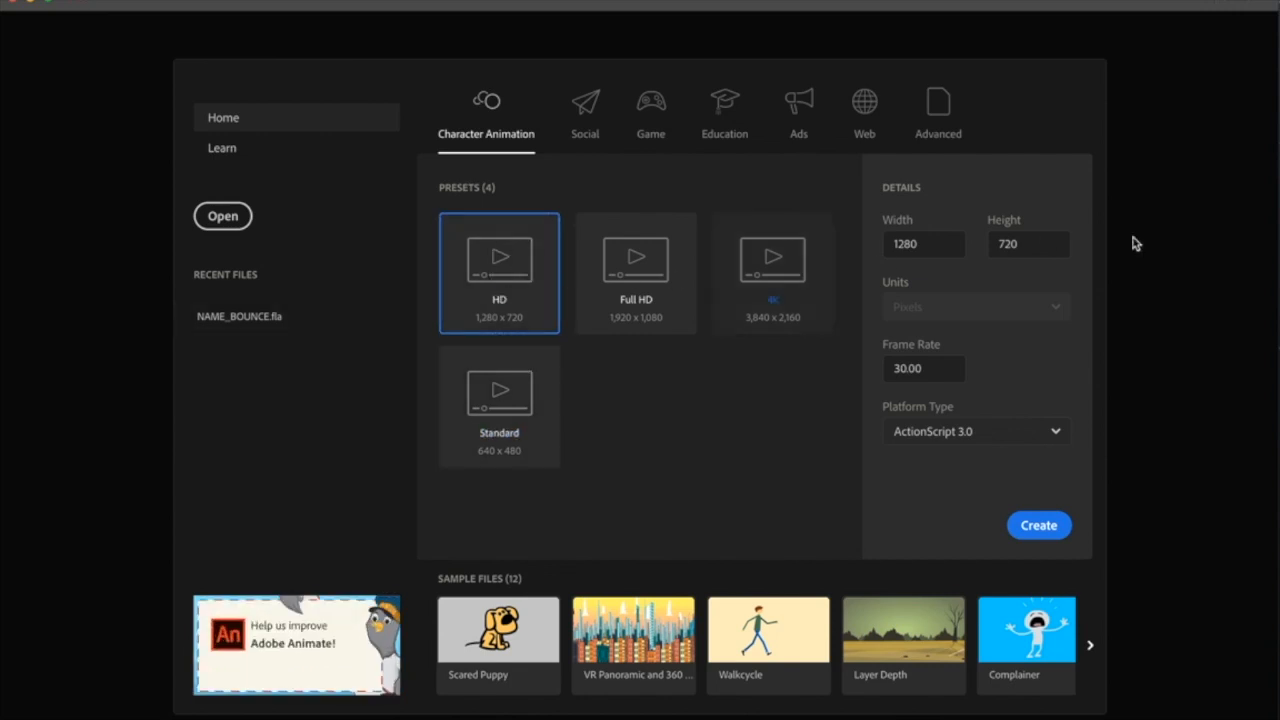
# - Create a new HD character animation document at 1280 × 720 pixels, 30 fps, using ActionScript 3.0
pyautogui.click(1040, 530)
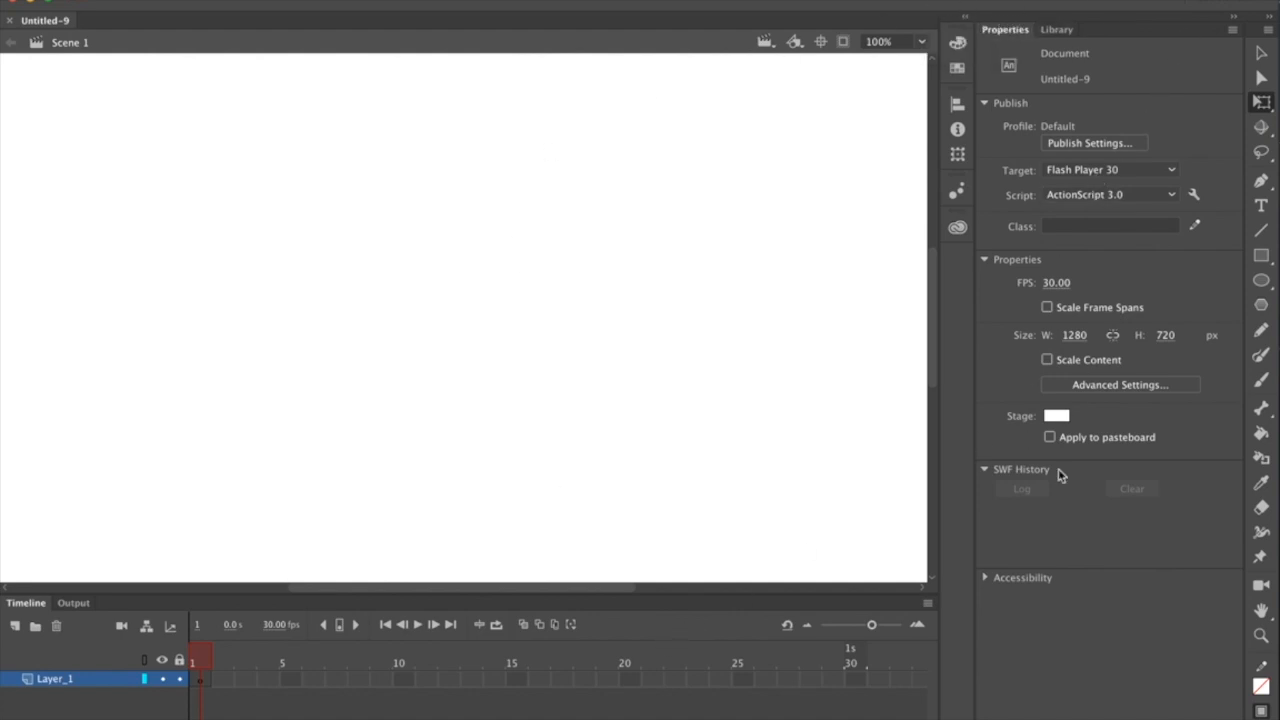
# - Switch to the Animator workspace and return to the Essentials workspace
pyautogui.click(1233, 5)
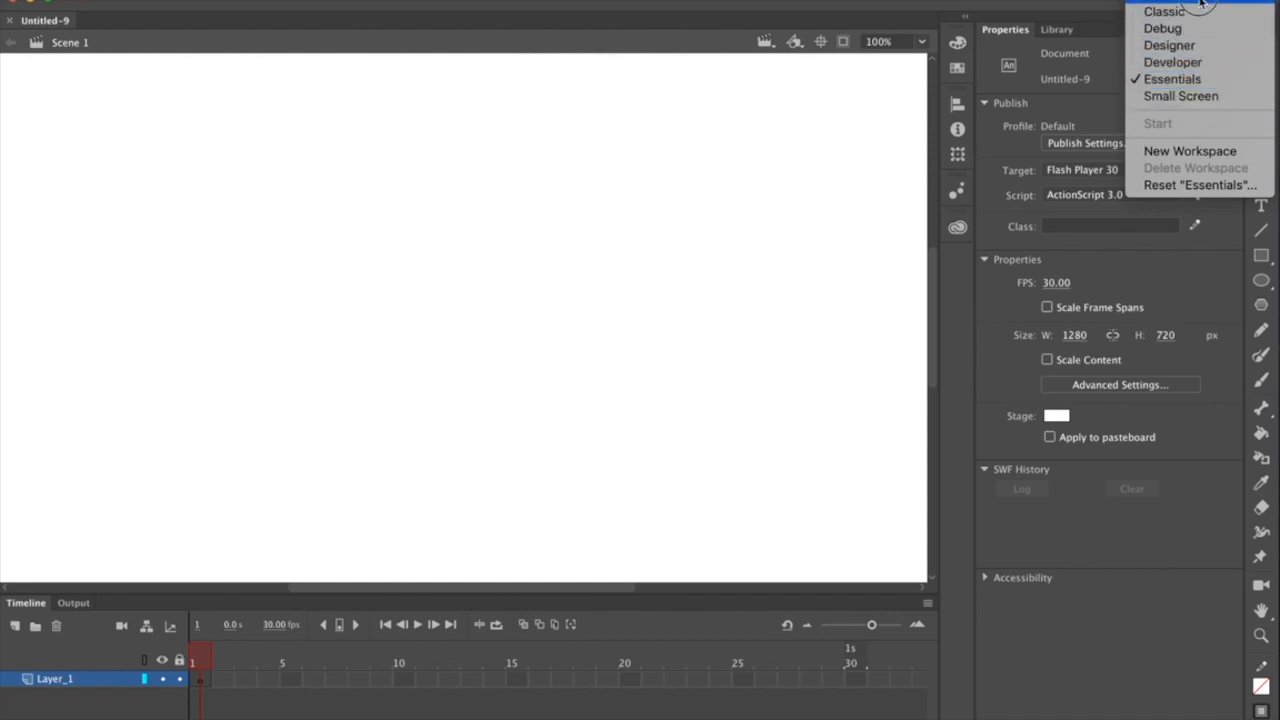
pyautogui.click(1202, 4)
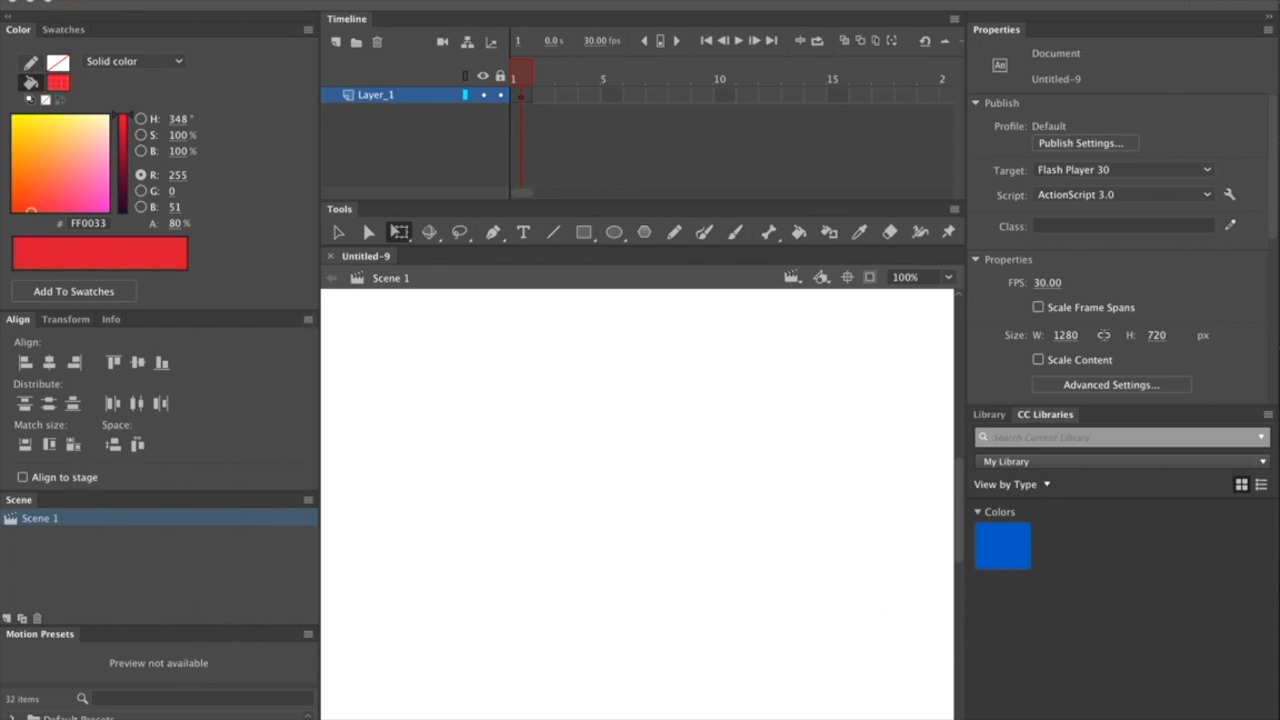
pyautogui.click(1267, 3)
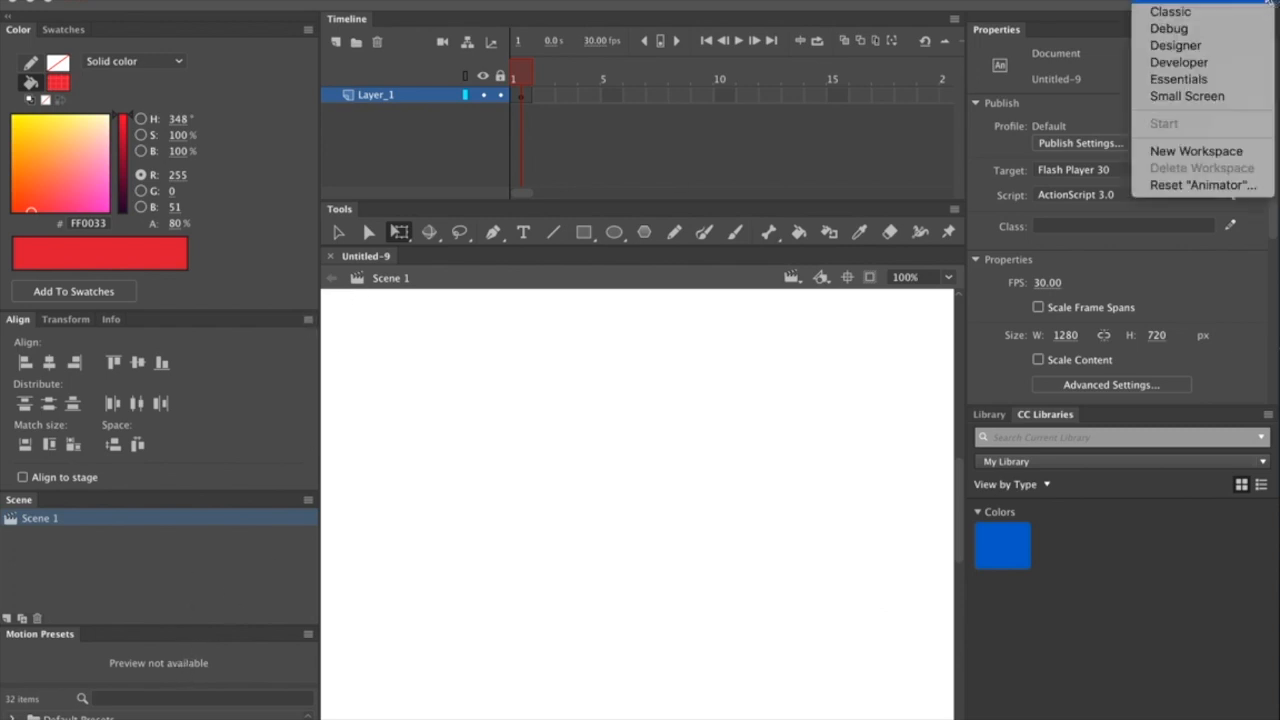
pyautogui.click(1219, 80)
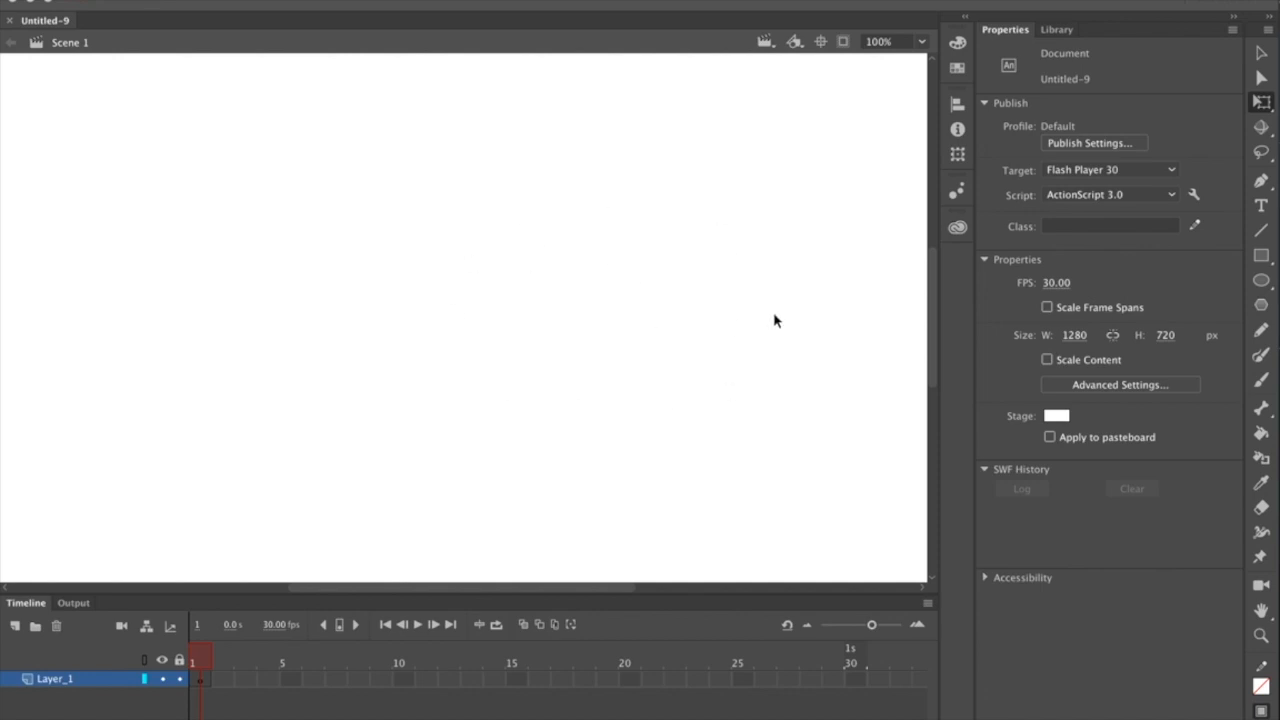
# - Set the document's frame rate to 10 fps
pyautogui.click(713, 377)
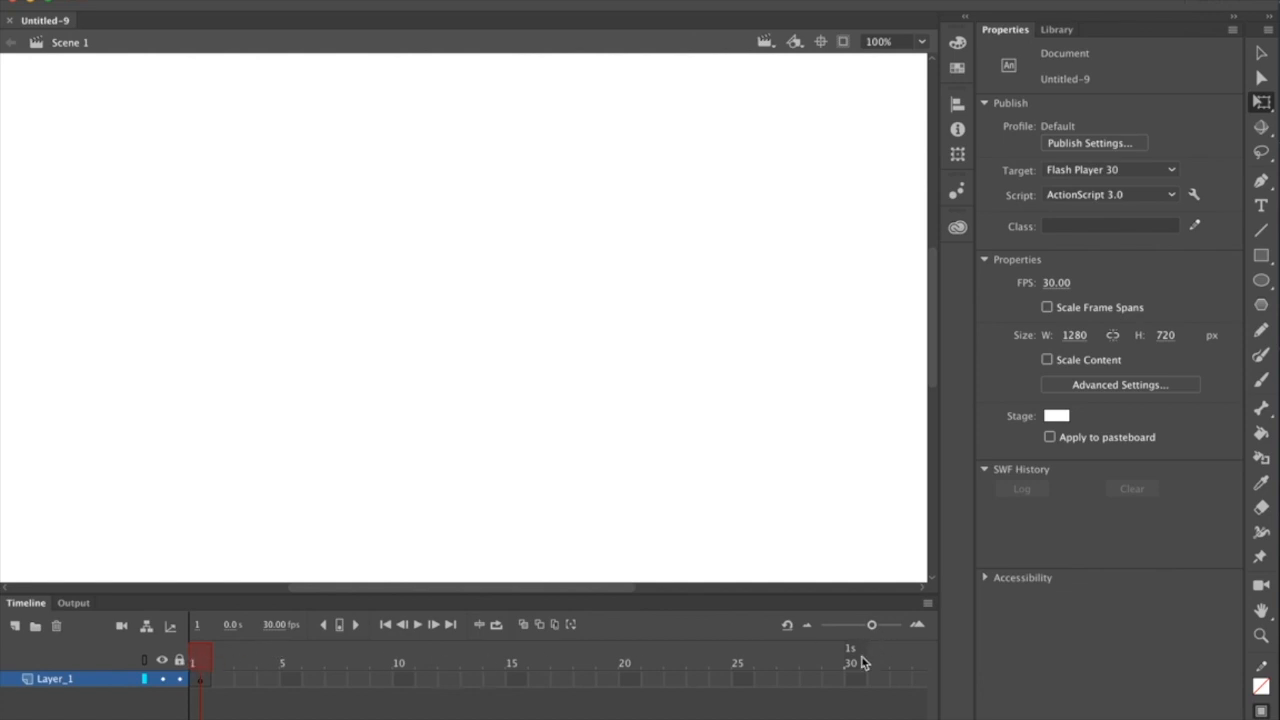
pyautogui.click(1052, 283)
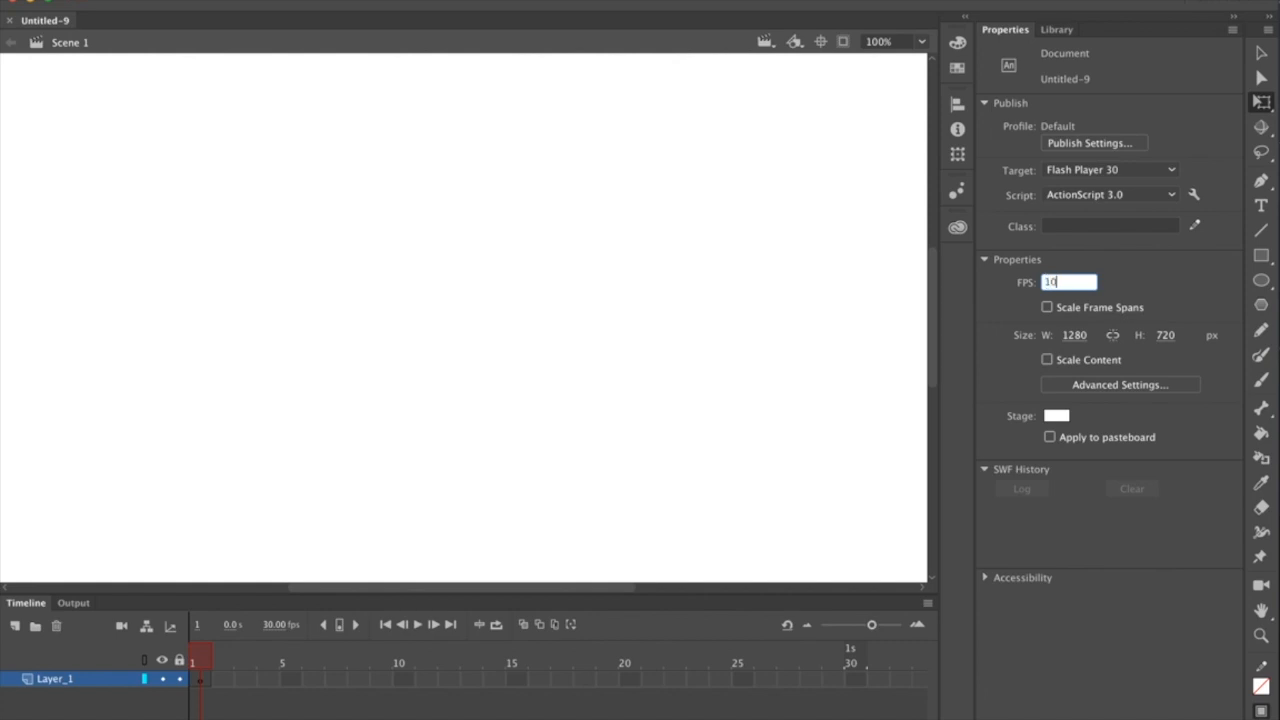
pyautogui.press('Return')
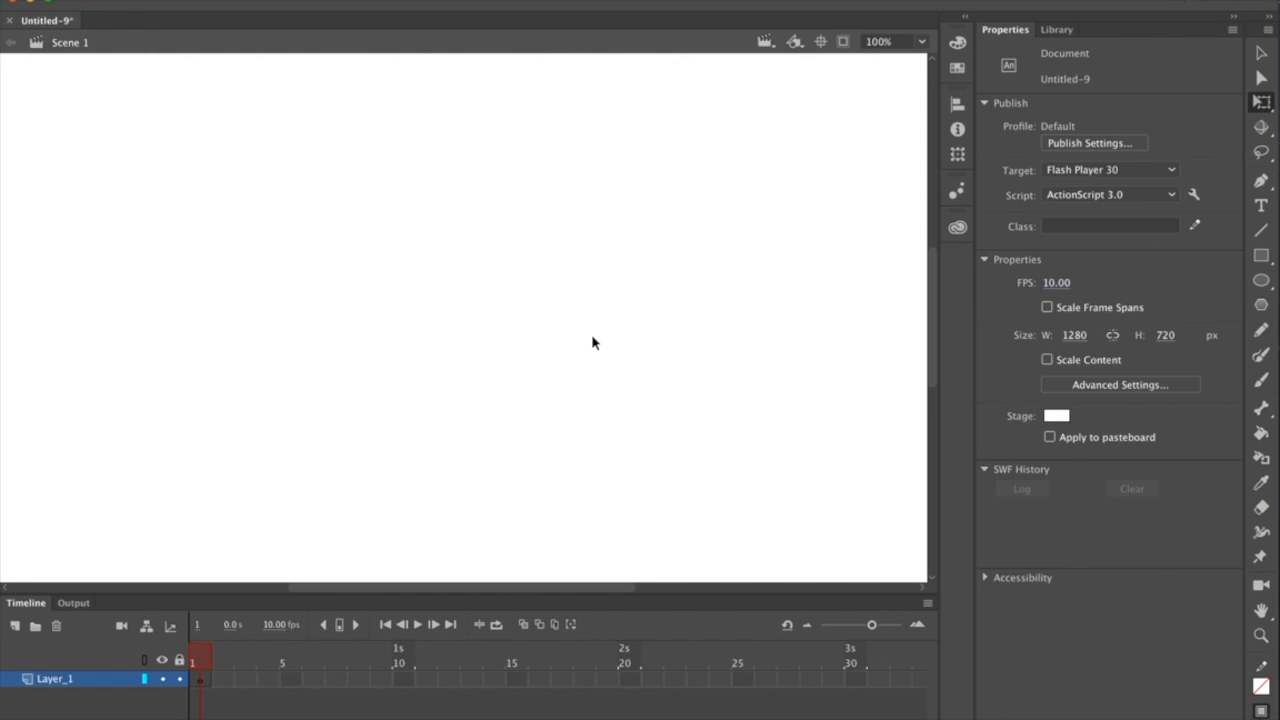
pyautogui.press('super+minus')
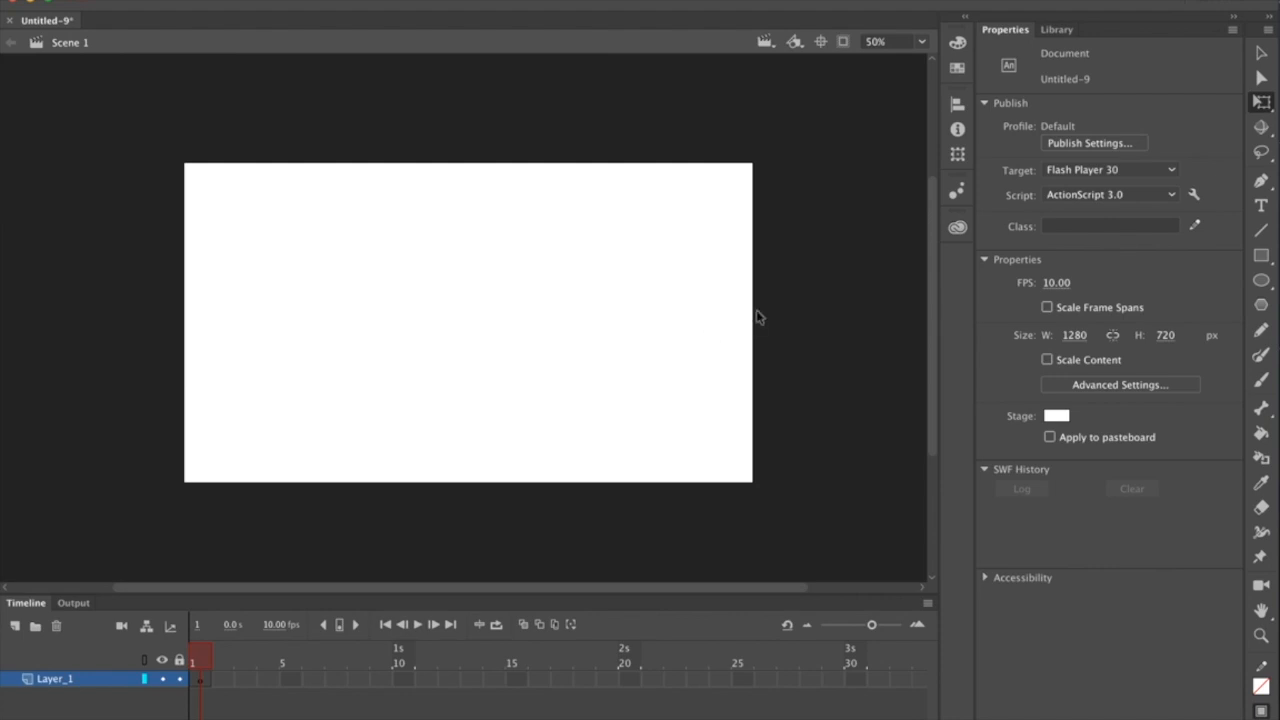
pyautogui.press('super+1')
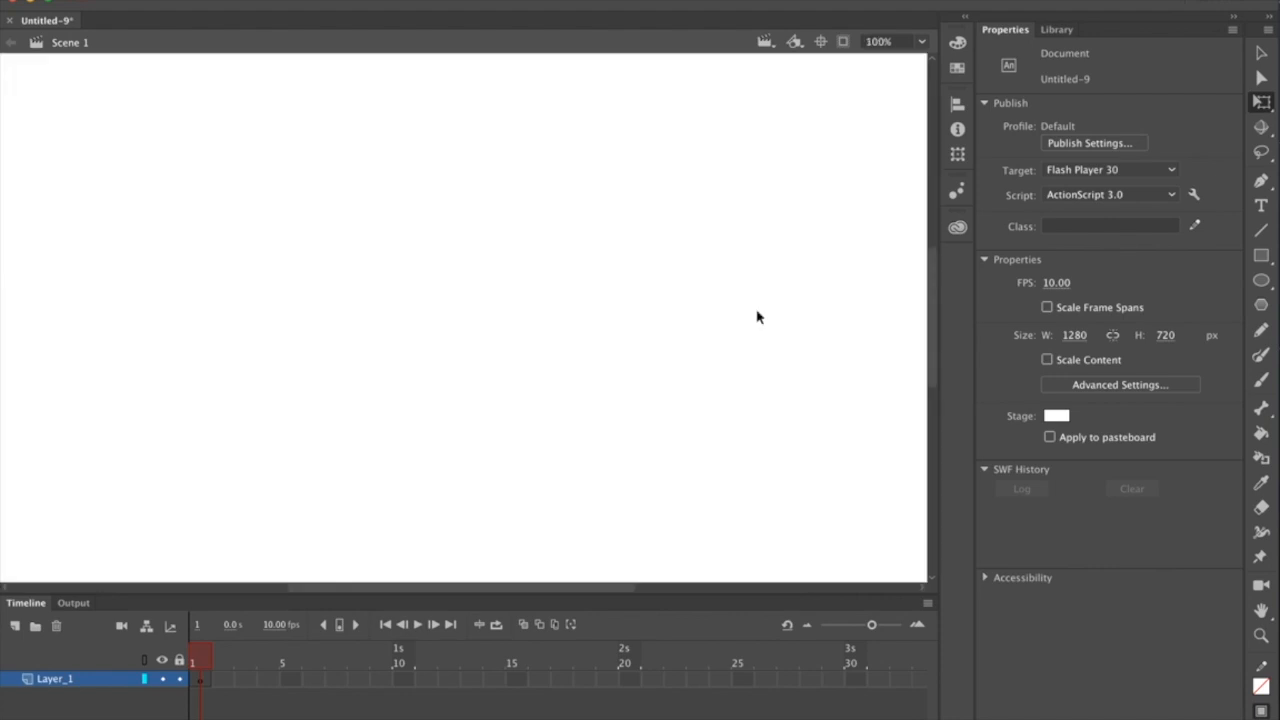
pyautogui.click(922, 42)
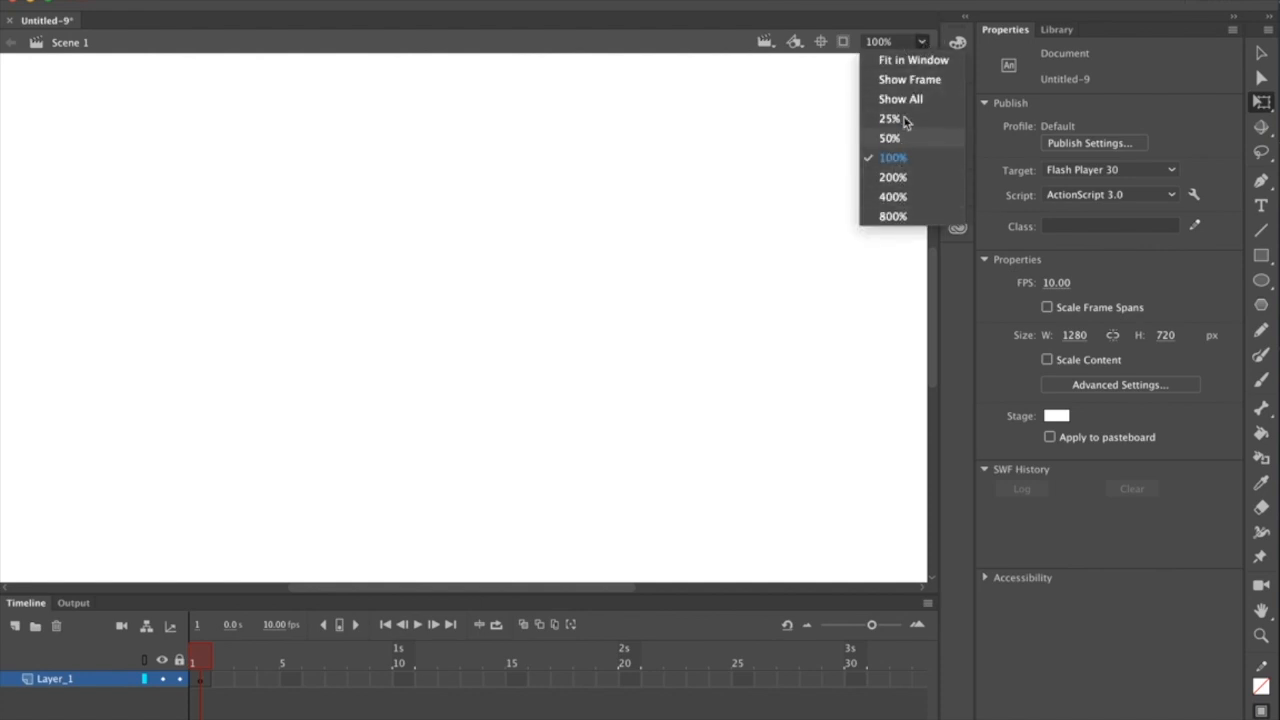
pyautogui.click(775, 172)
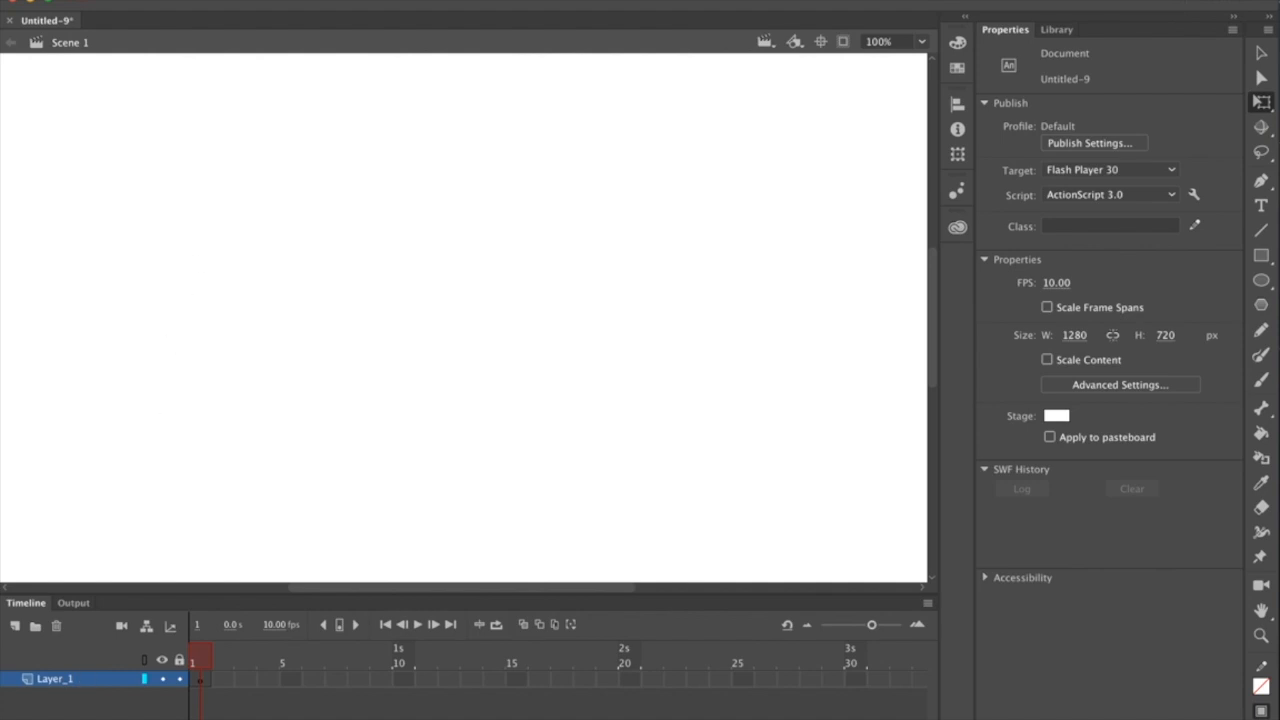
# - Import the image bouncing ball action.jpg from the Desktop onto the stage
pyautogui.click(122, 1)
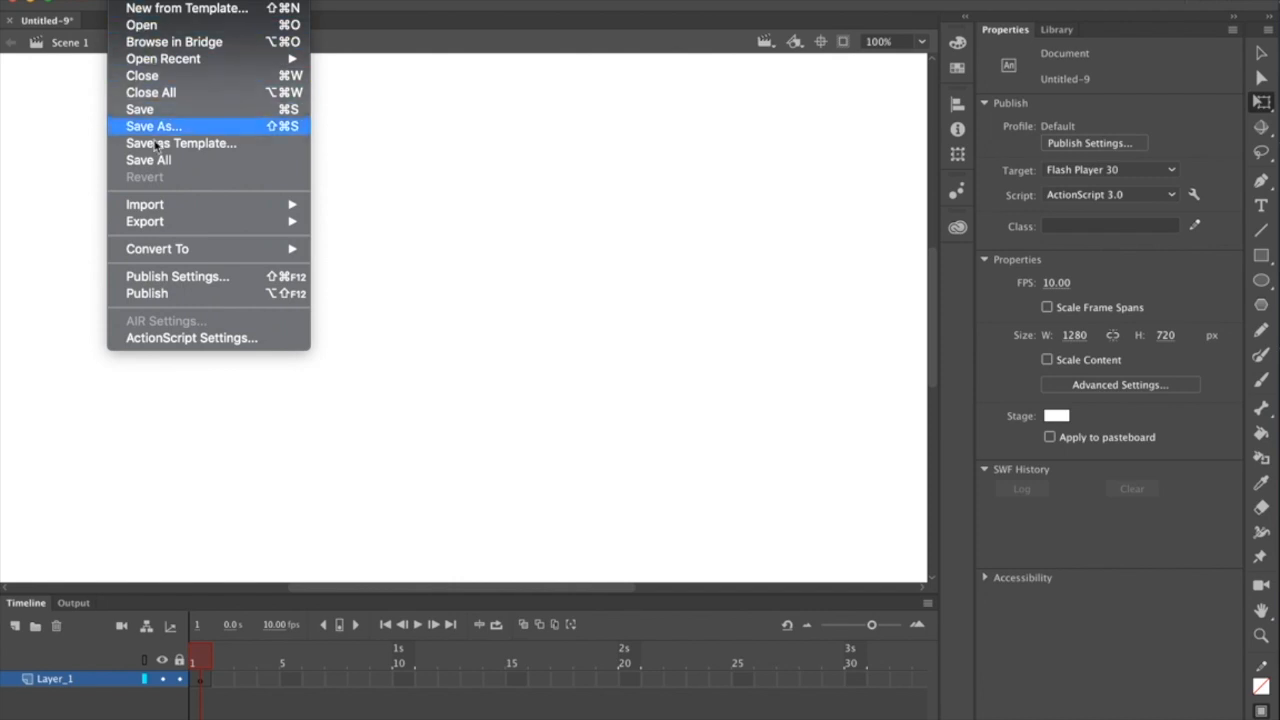
pyautogui.moveTo(165, 206)
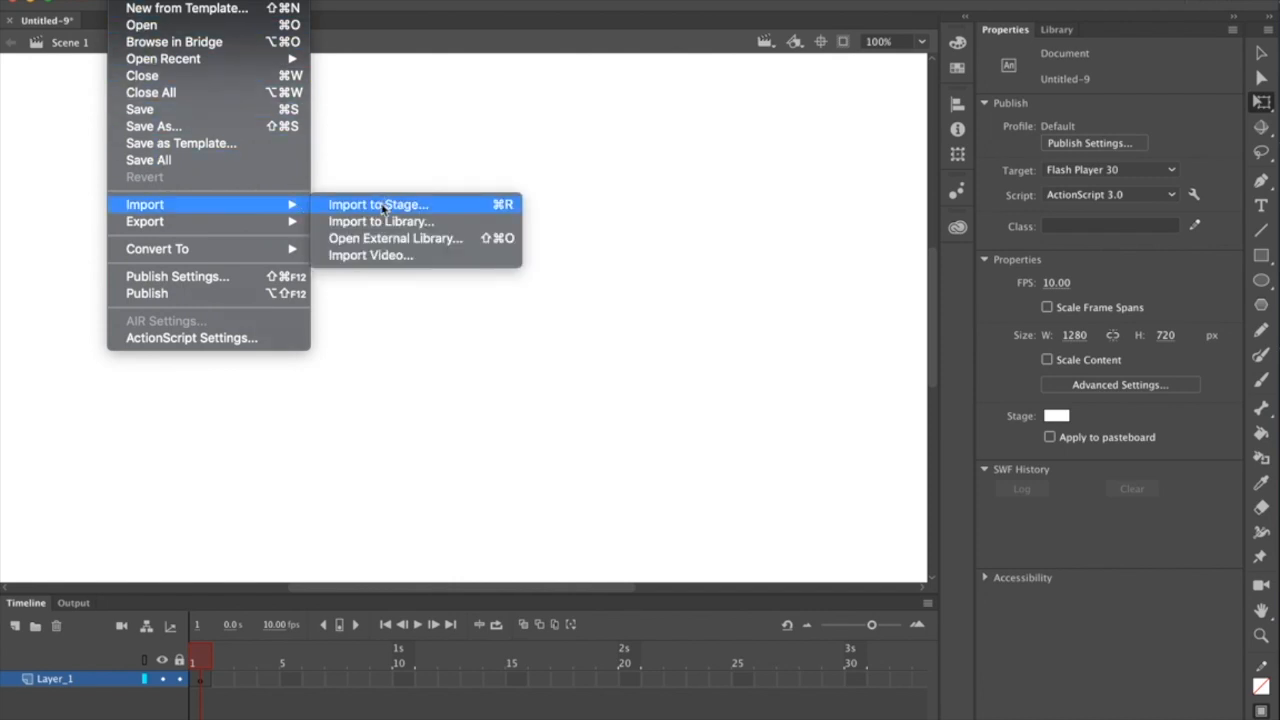
pyautogui.click(383, 205)
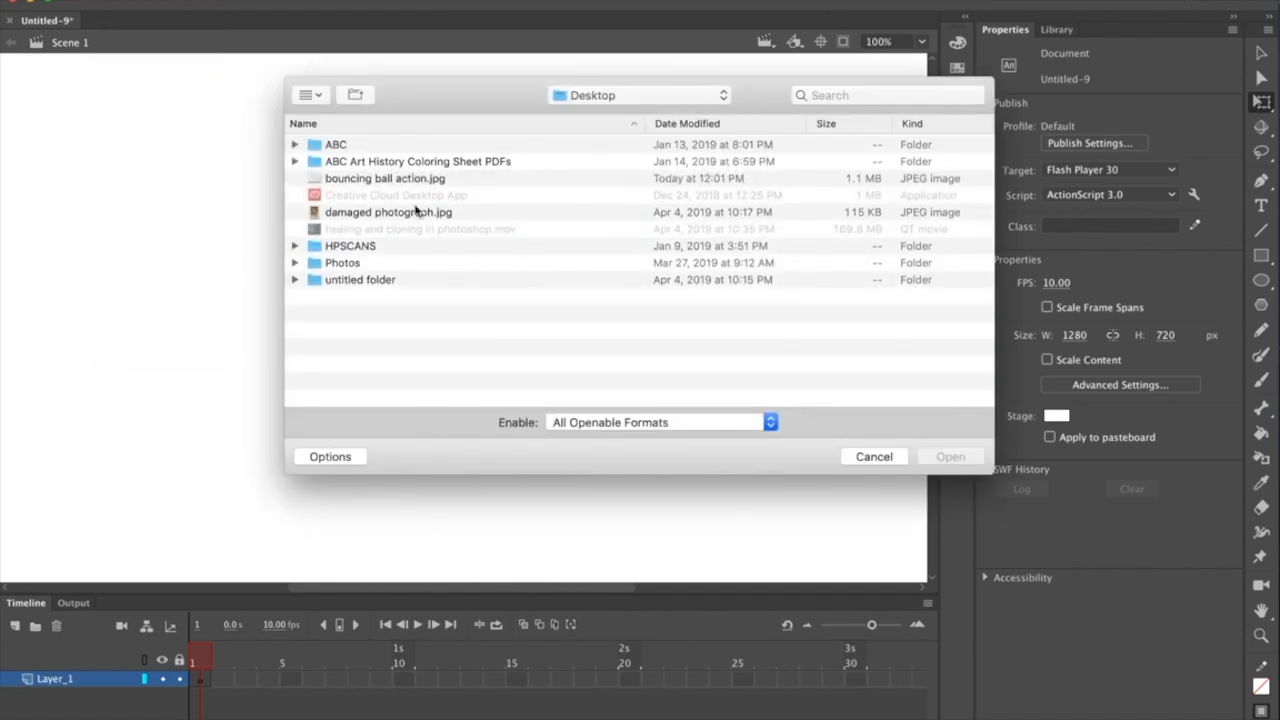
pyautogui.click(393, 183)
pyautogui.click(962, 465)
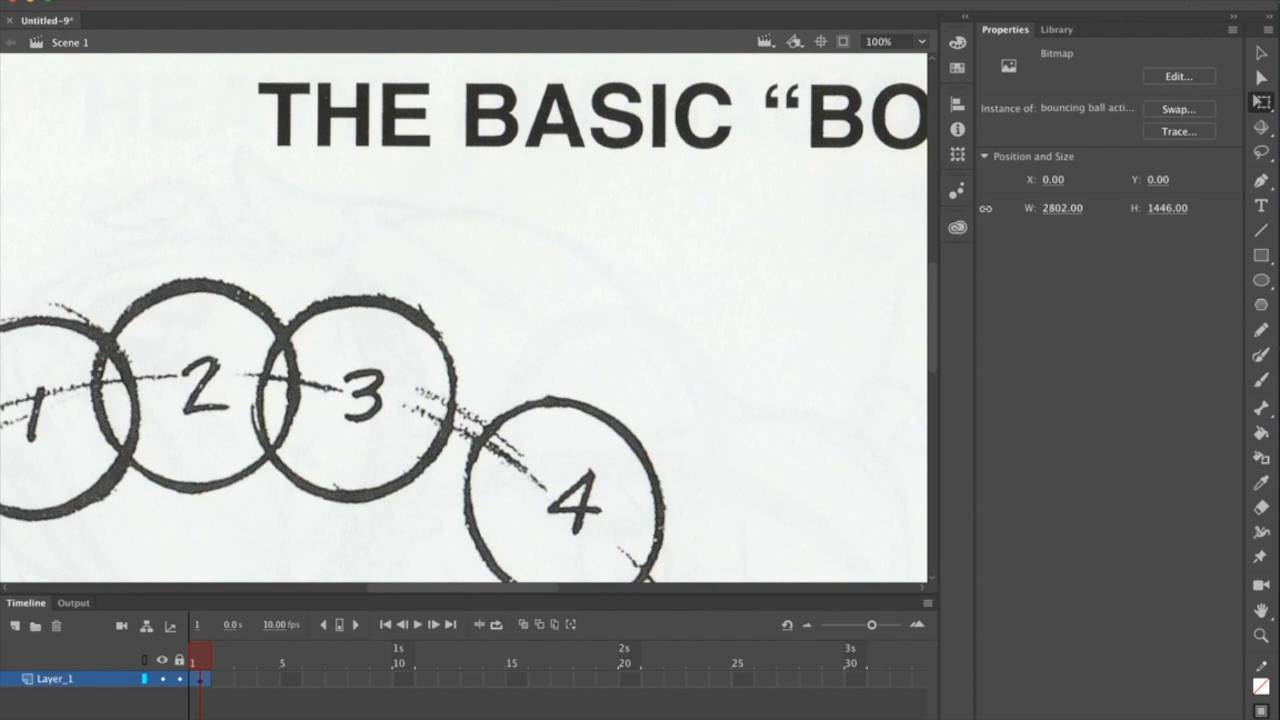
pyautogui.click(121, 0)
pyautogui.click(121, 0)
# - Move the imported bouncing ball bitmap to about X 190, Y 122 with the Selection tool
pyautogui.click(1263, 57)
pyautogui.moveTo(400, 173); pyautogui.dragTo(600, 275)
pyautogui.moveTo(407, 255)
pyautogui.mouseDown()
pyautogui.moveTo(523, 181)
pyautogui.moveTo(574, 229)
pyautogui.moveTo(509, 149)
pyautogui.moveTo(420, 240)
pyautogui.moveTo(414, 251)
pyautogui.moveTo(429, 254)
pyautogui.mouseUp()
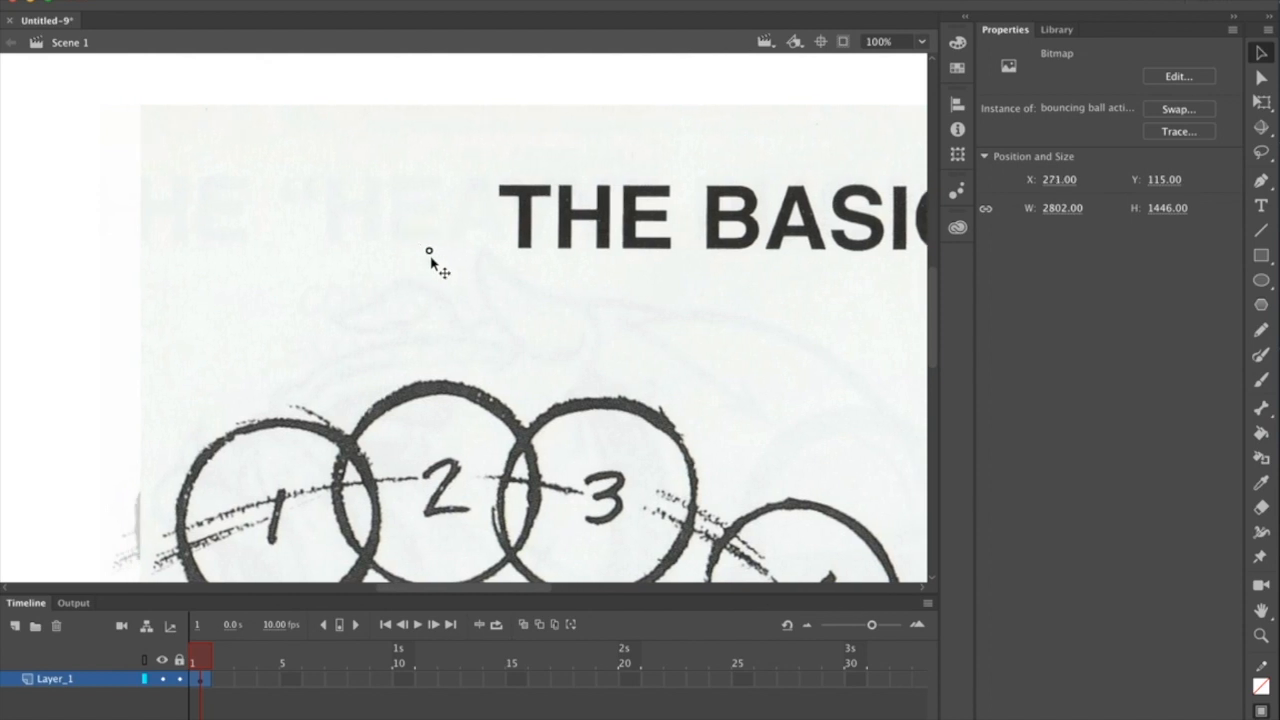
pyautogui.moveTo(364, 210)
pyautogui.mouseDown()
pyautogui.moveTo(343, 200)
pyautogui.moveTo(349, 211)
pyautogui.mouseUp()
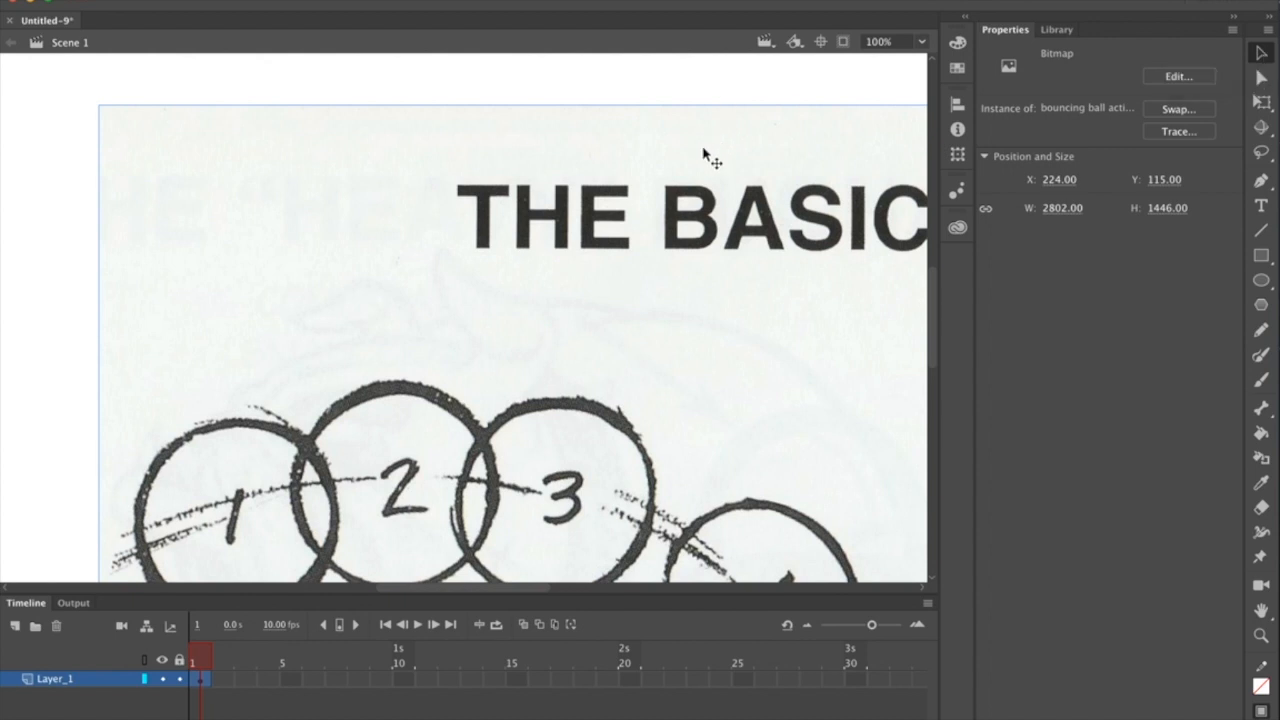
pyautogui.moveTo(663, 209)
pyautogui.mouseDown()
pyautogui.moveTo(591, 206)
pyautogui.moveTo(680, 234)
pyautogui.moveTo(658, 233)
pyautogui.mouseUp()
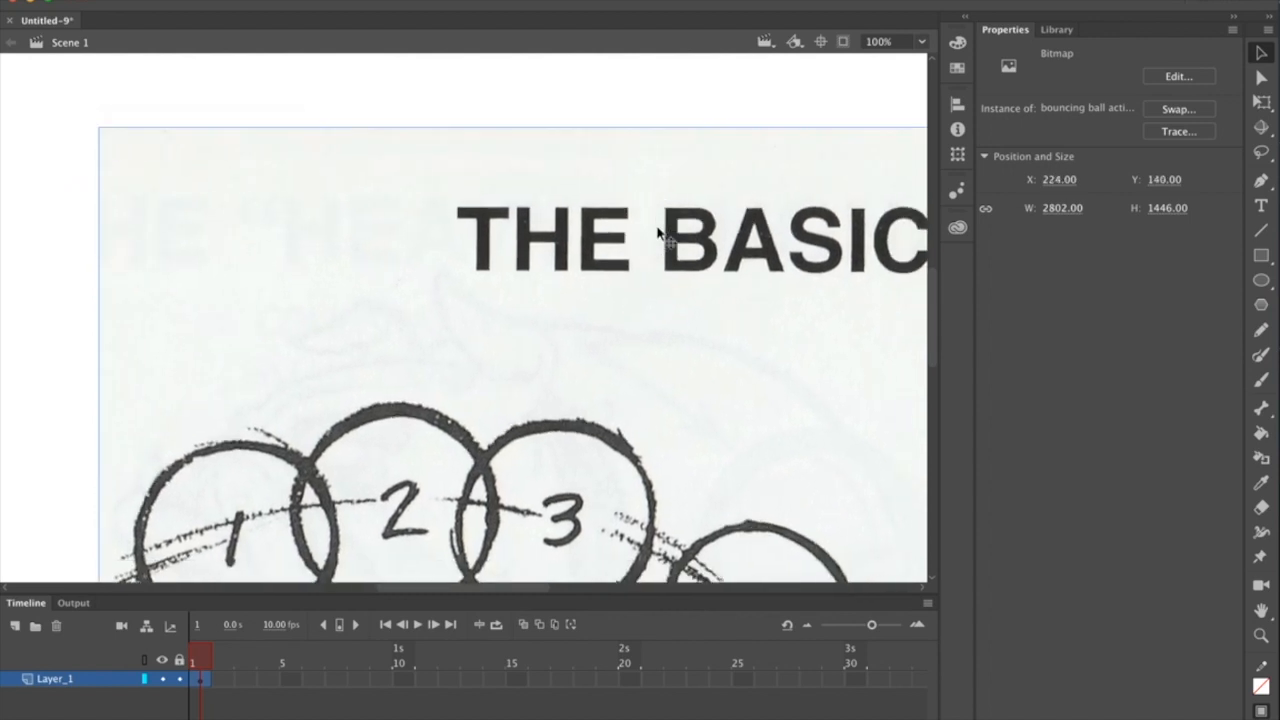
pyautogui.click(636, 97)
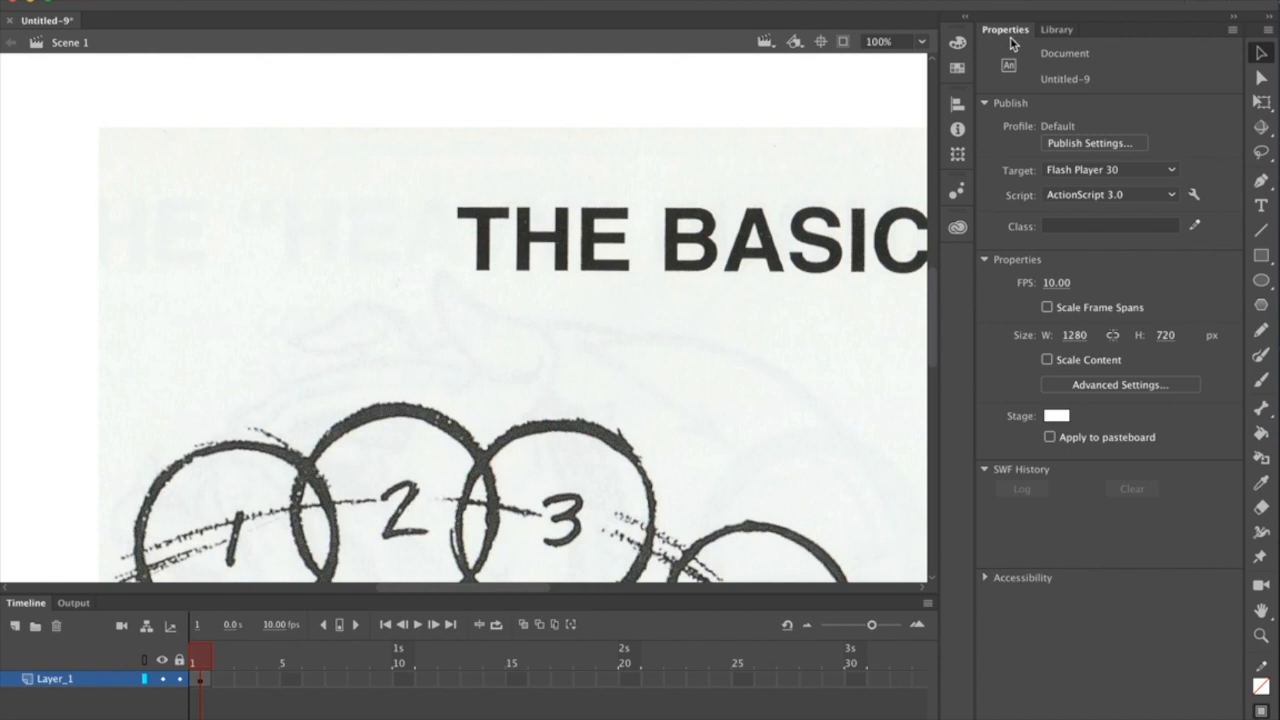
pyautogui.click(740, 286)
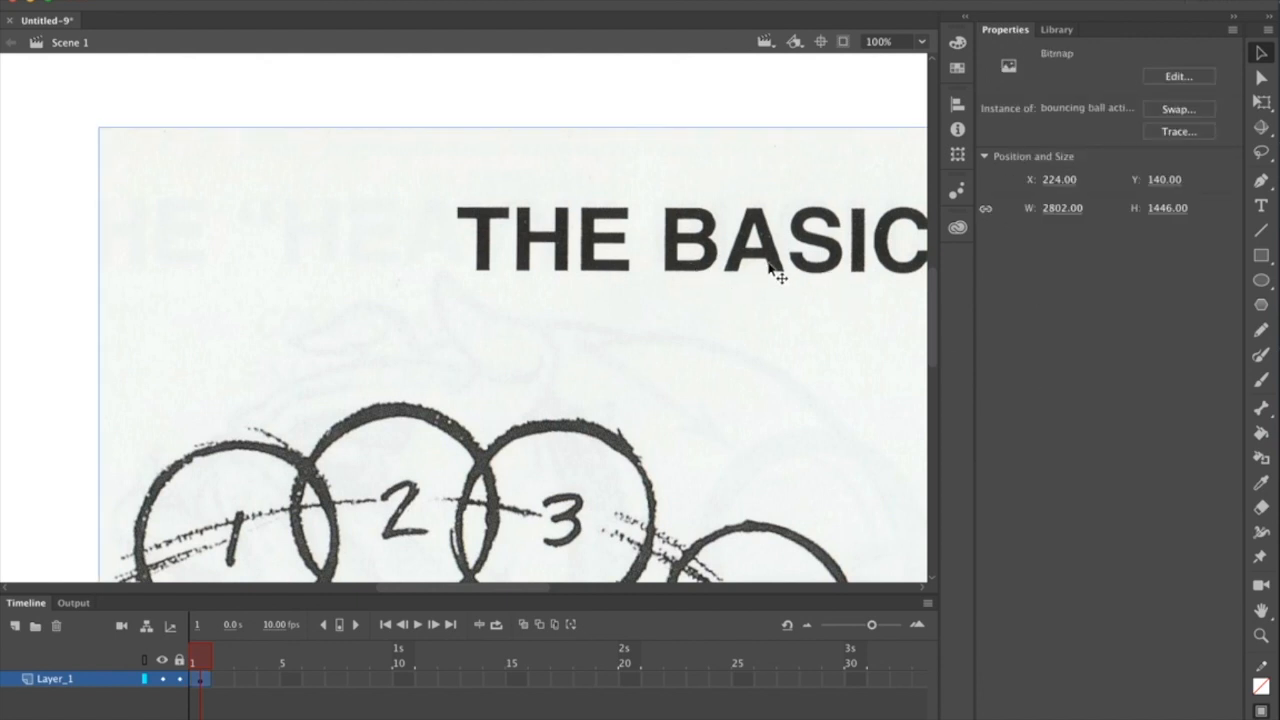
pyautogui.moveTo(660, 278); pyautogui.dragTo(629, 266)
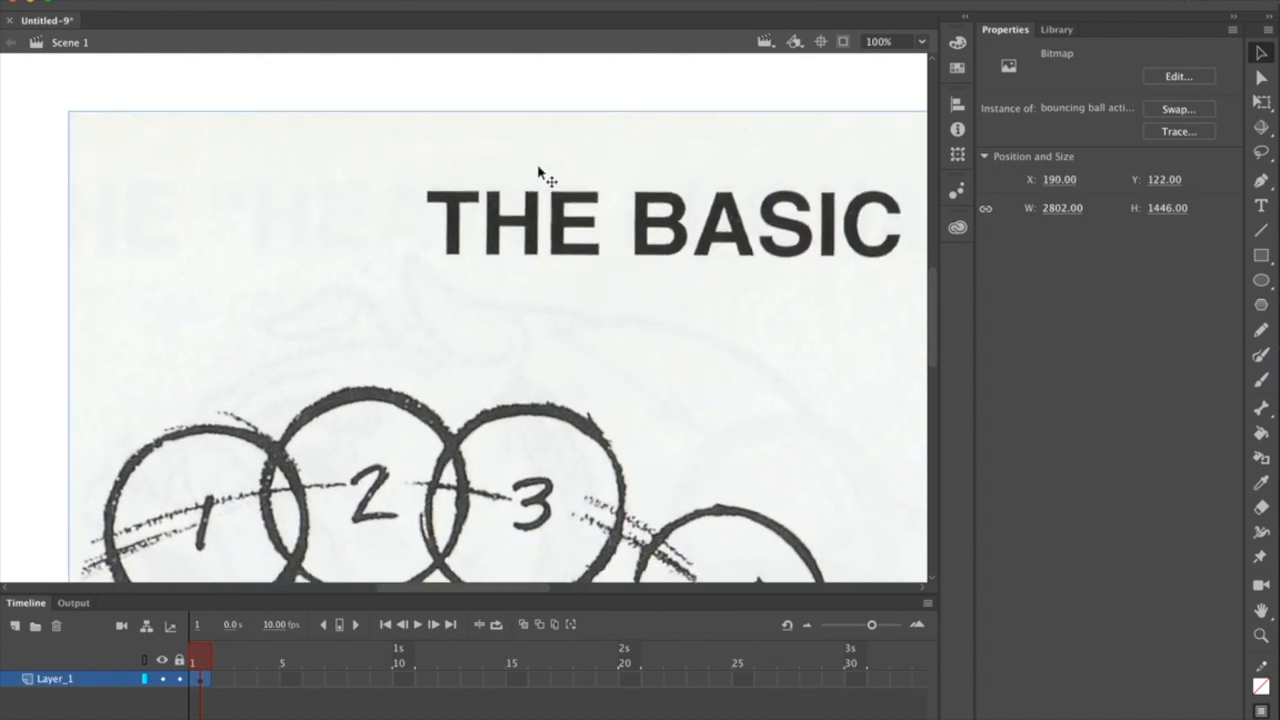
# - Scale the bitmap down to about 1263 × 652 pixels with Free Transform and place it at about X 261, Y 84
pyautogui.click(1262, 104)
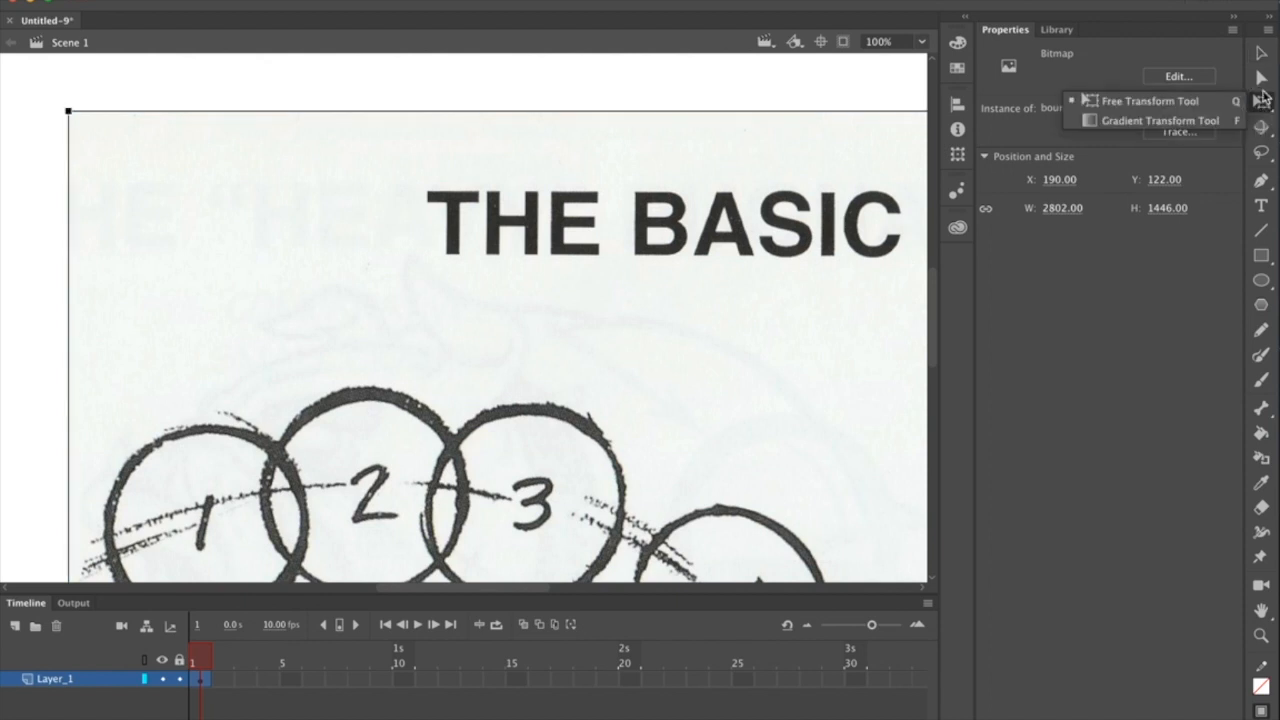
pyautogui.click(1260, 102)
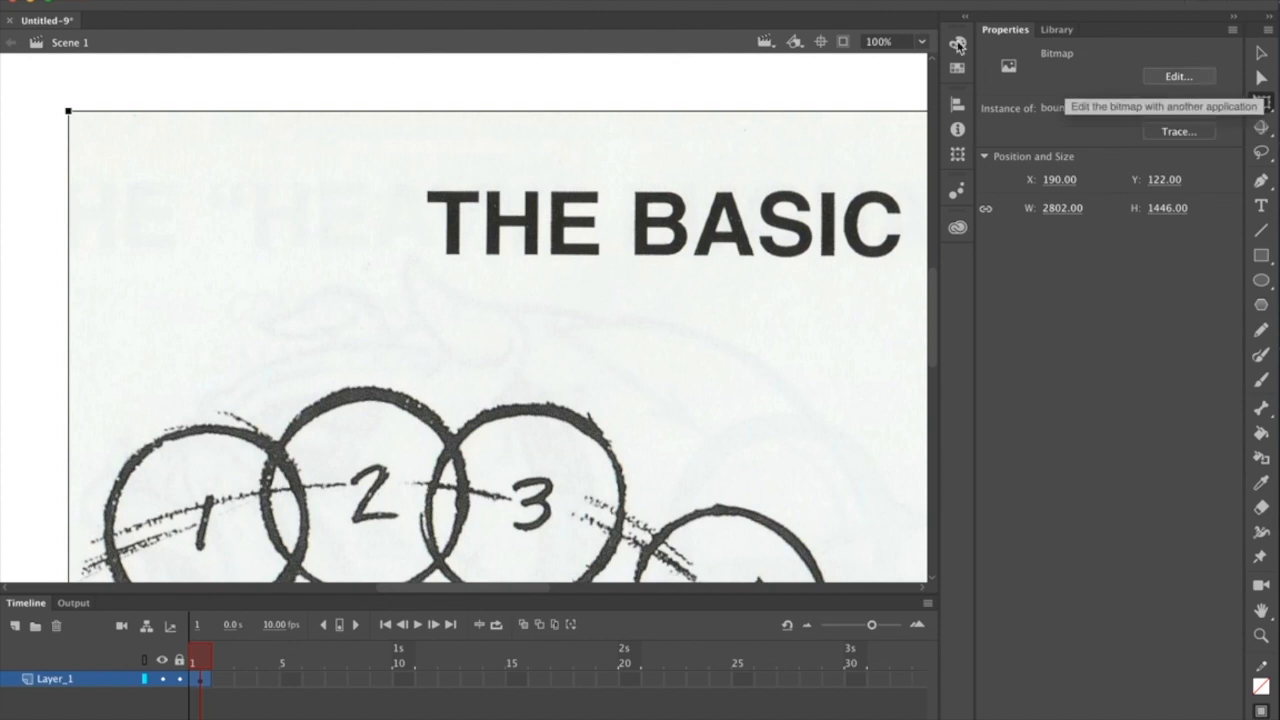
pyautogui.moveTo(68, 112); pyautogui.dragTo(443, 377)
pyautogui.moveTo(473, 313); pyautogui.dragTo(157, 109)
pyautogui.moveTo(123, 62); pyautogui.dragTo(219, 144)
pyautogui.moveTo(619, 392); pyautogui.dragTo(466, 325)
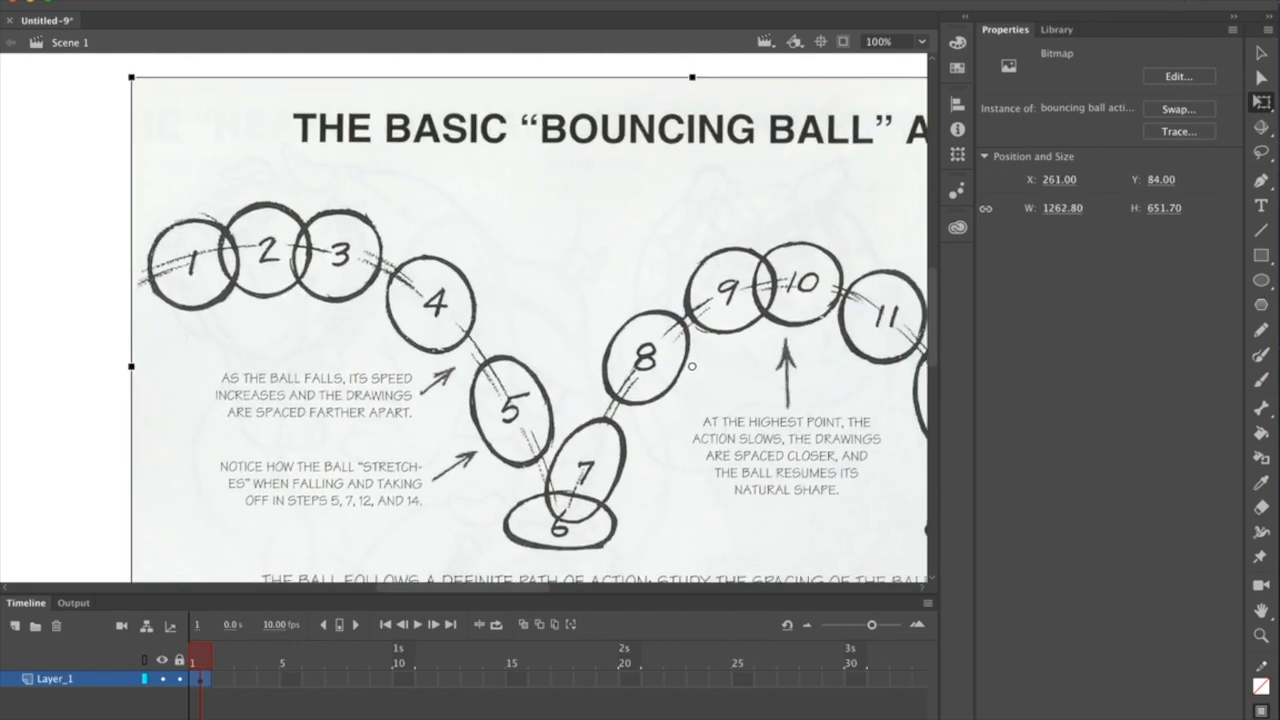
# - Open the bitmap's width value for editing
pyautogui.click(1071, 212)
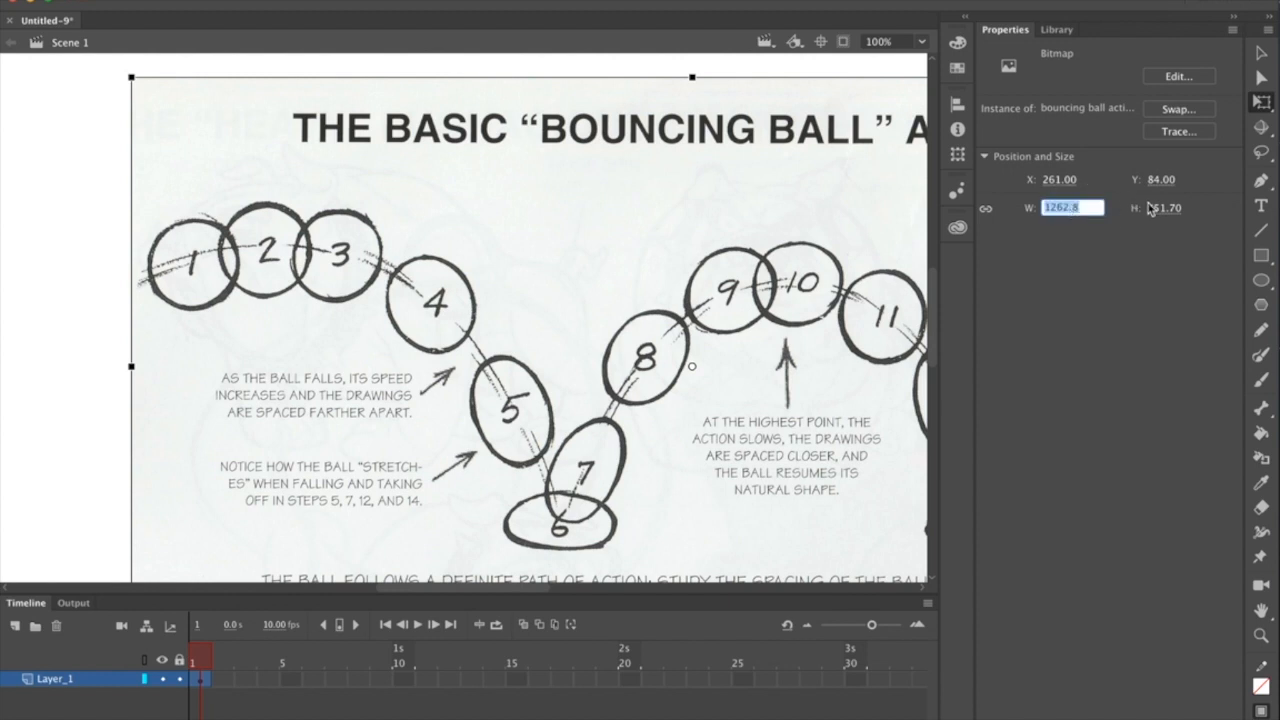